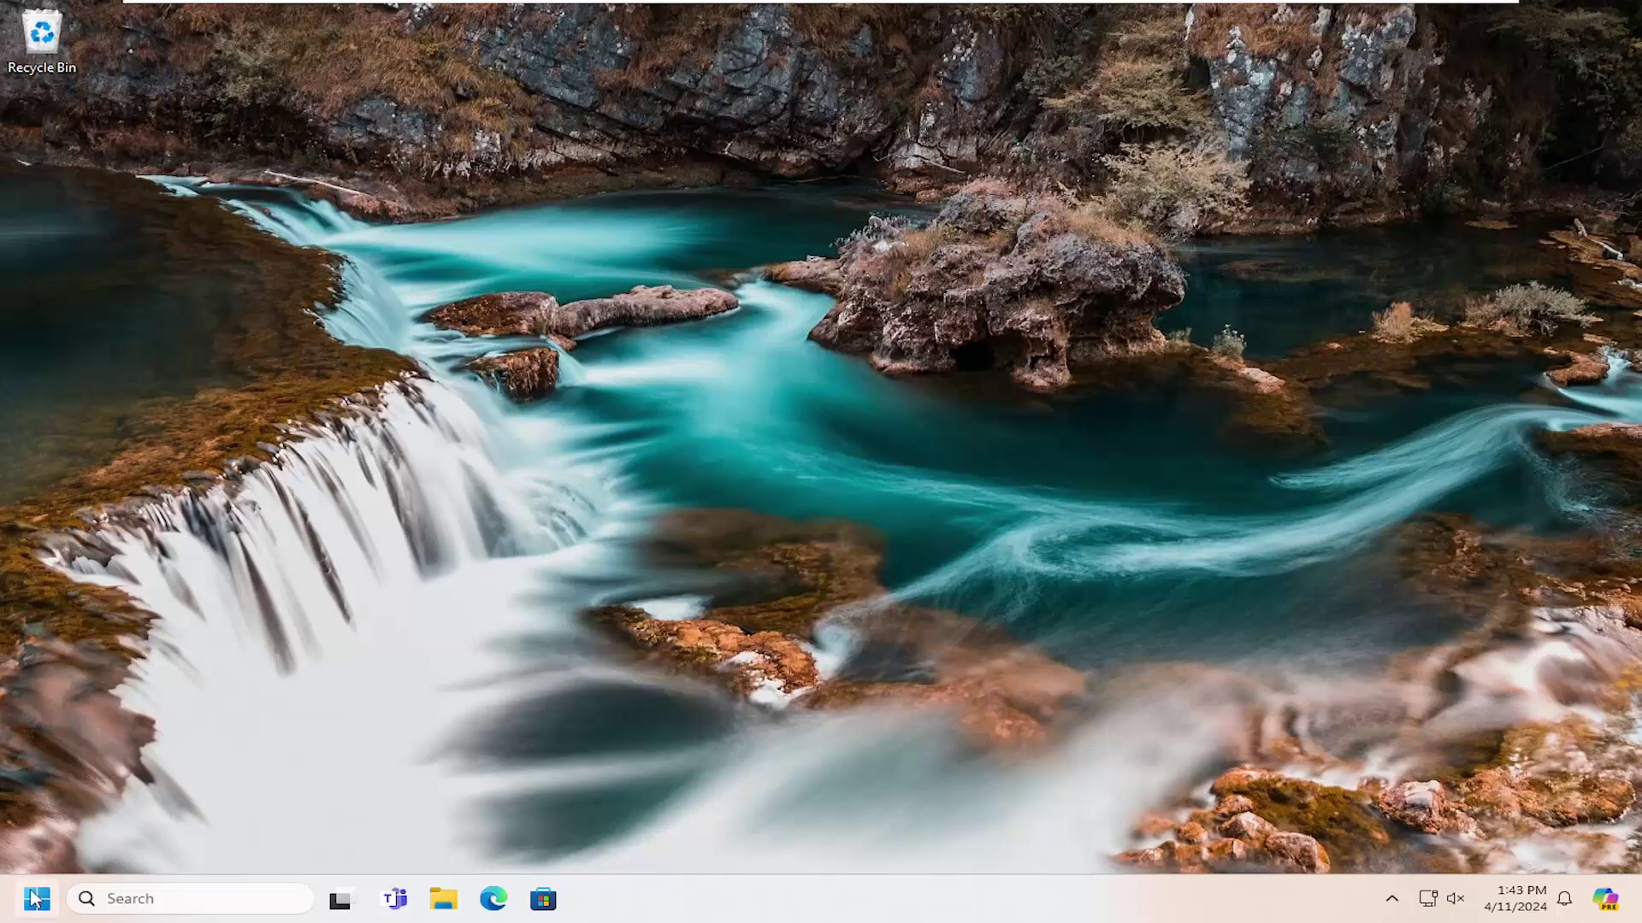
# Step: Search Start for 'troubleshoot' and open the Troubleshoot settings page
pyautogui.click(39, 905)
pyautogui.write('tro')
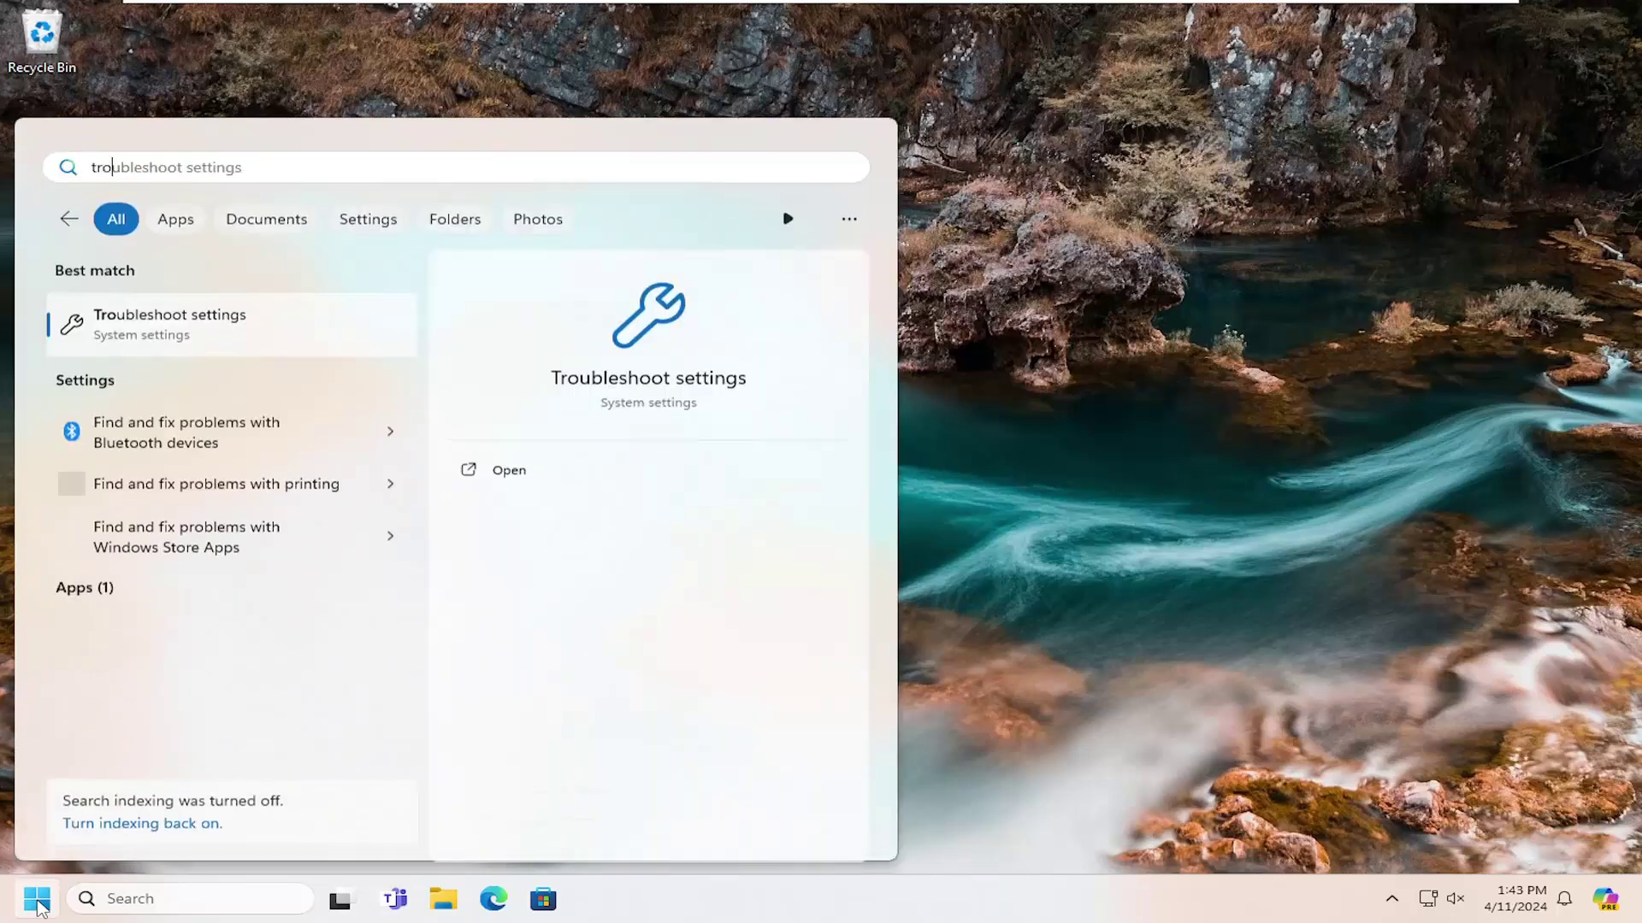
pyautogui.write('ubleshoot')
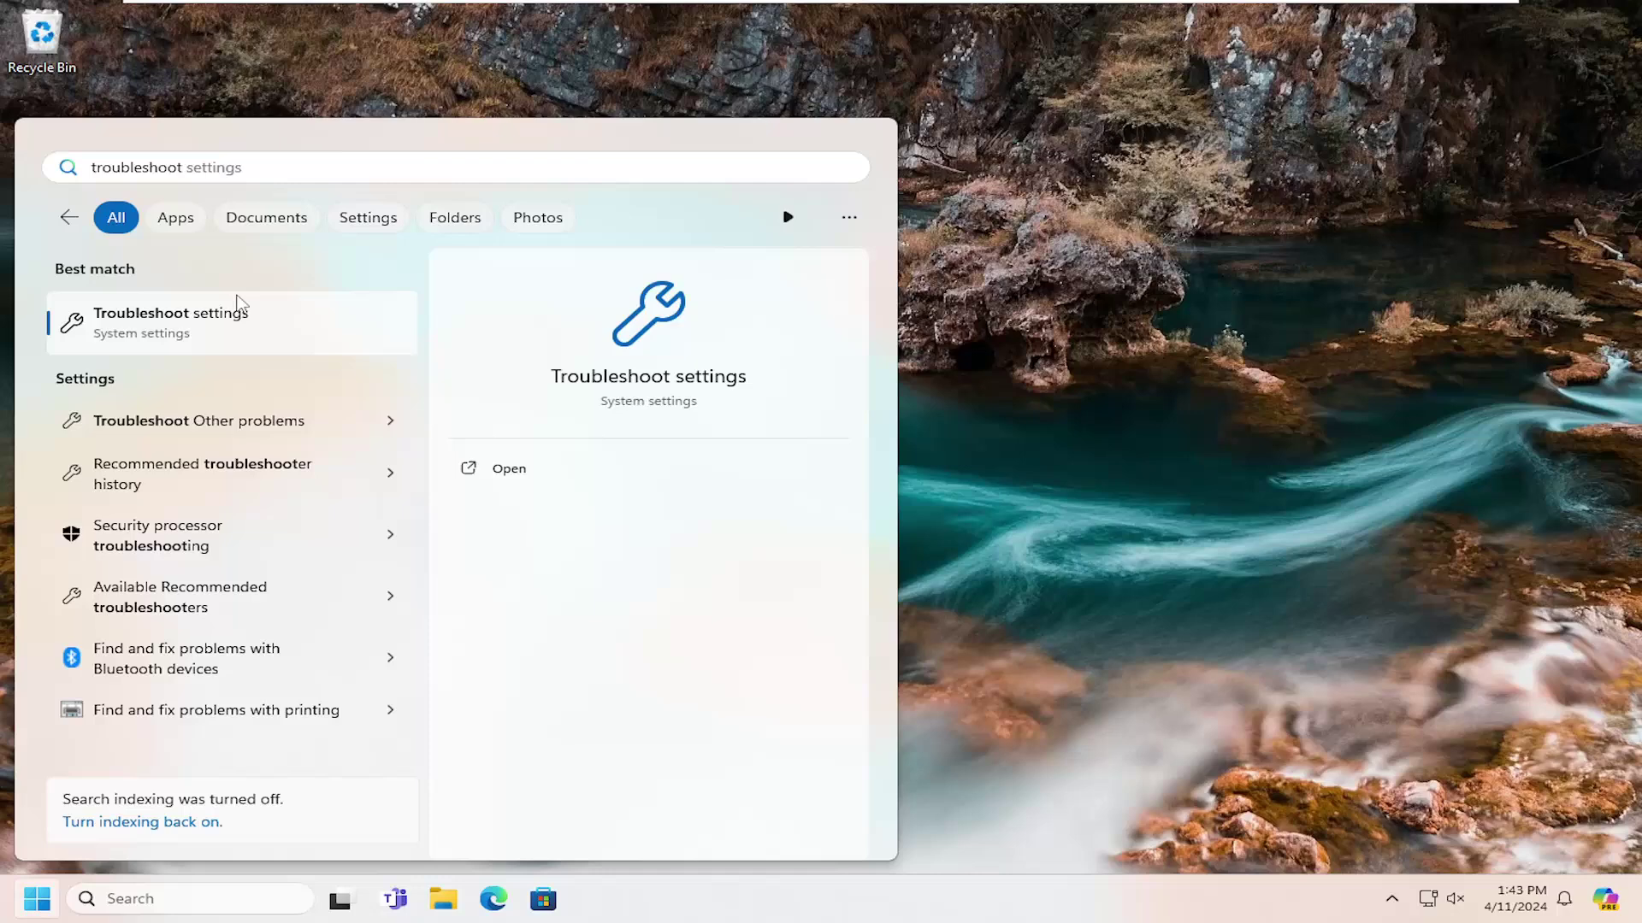
pyautogui.click(228, 326)
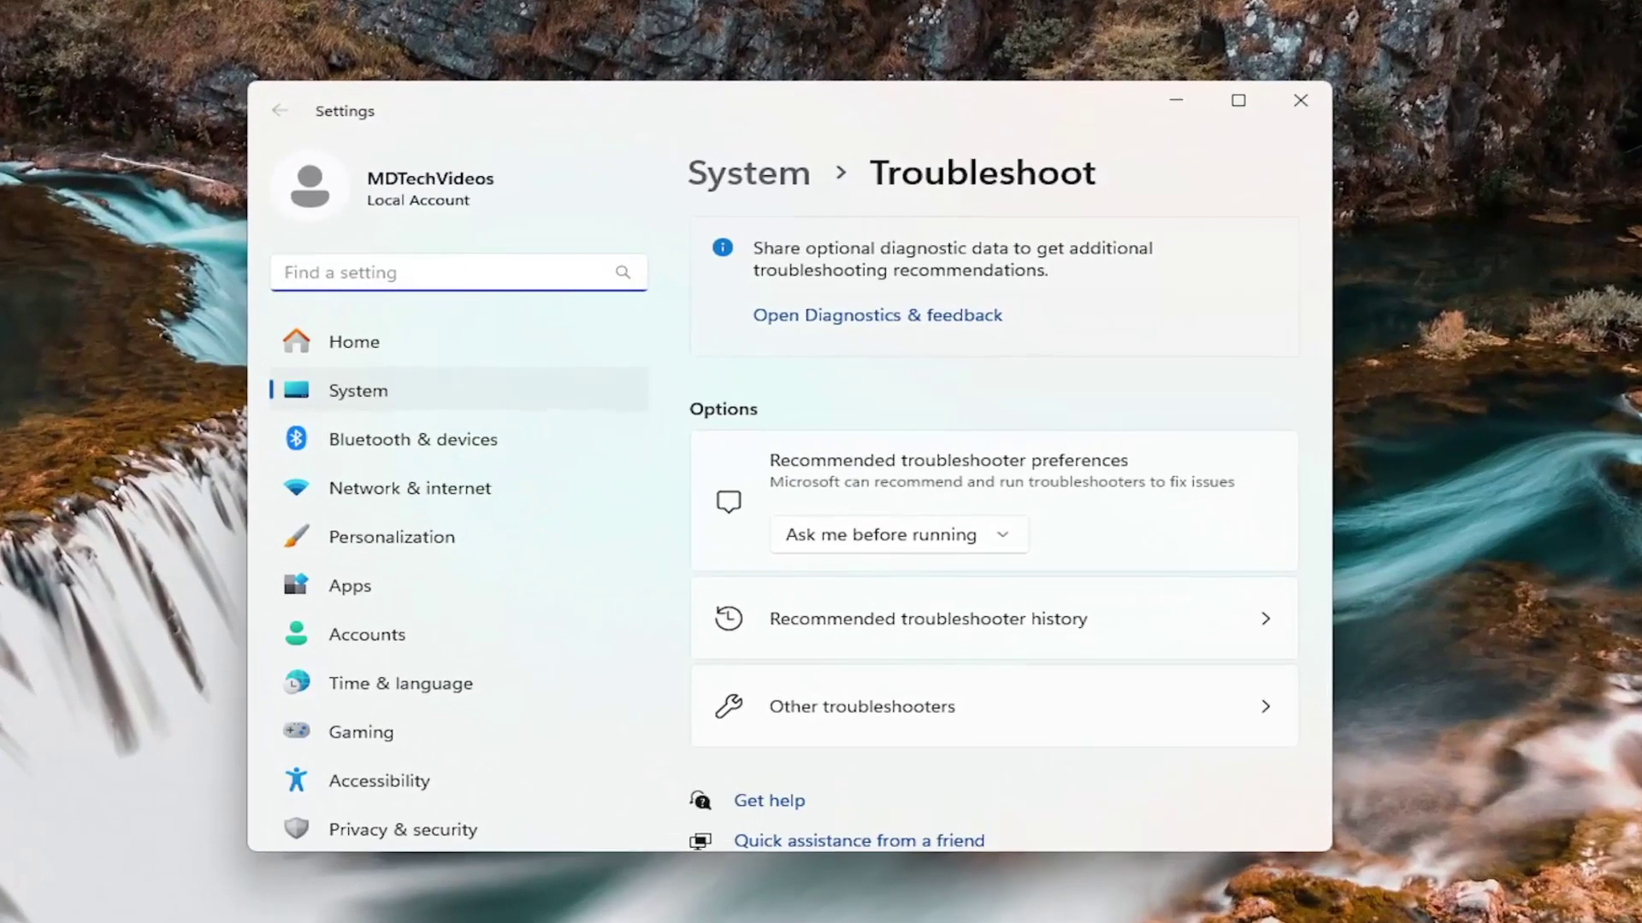
# Step: Run the Windows Update troubleshooter from the Other troubleshooters list
pyautogui.click(815, 715)
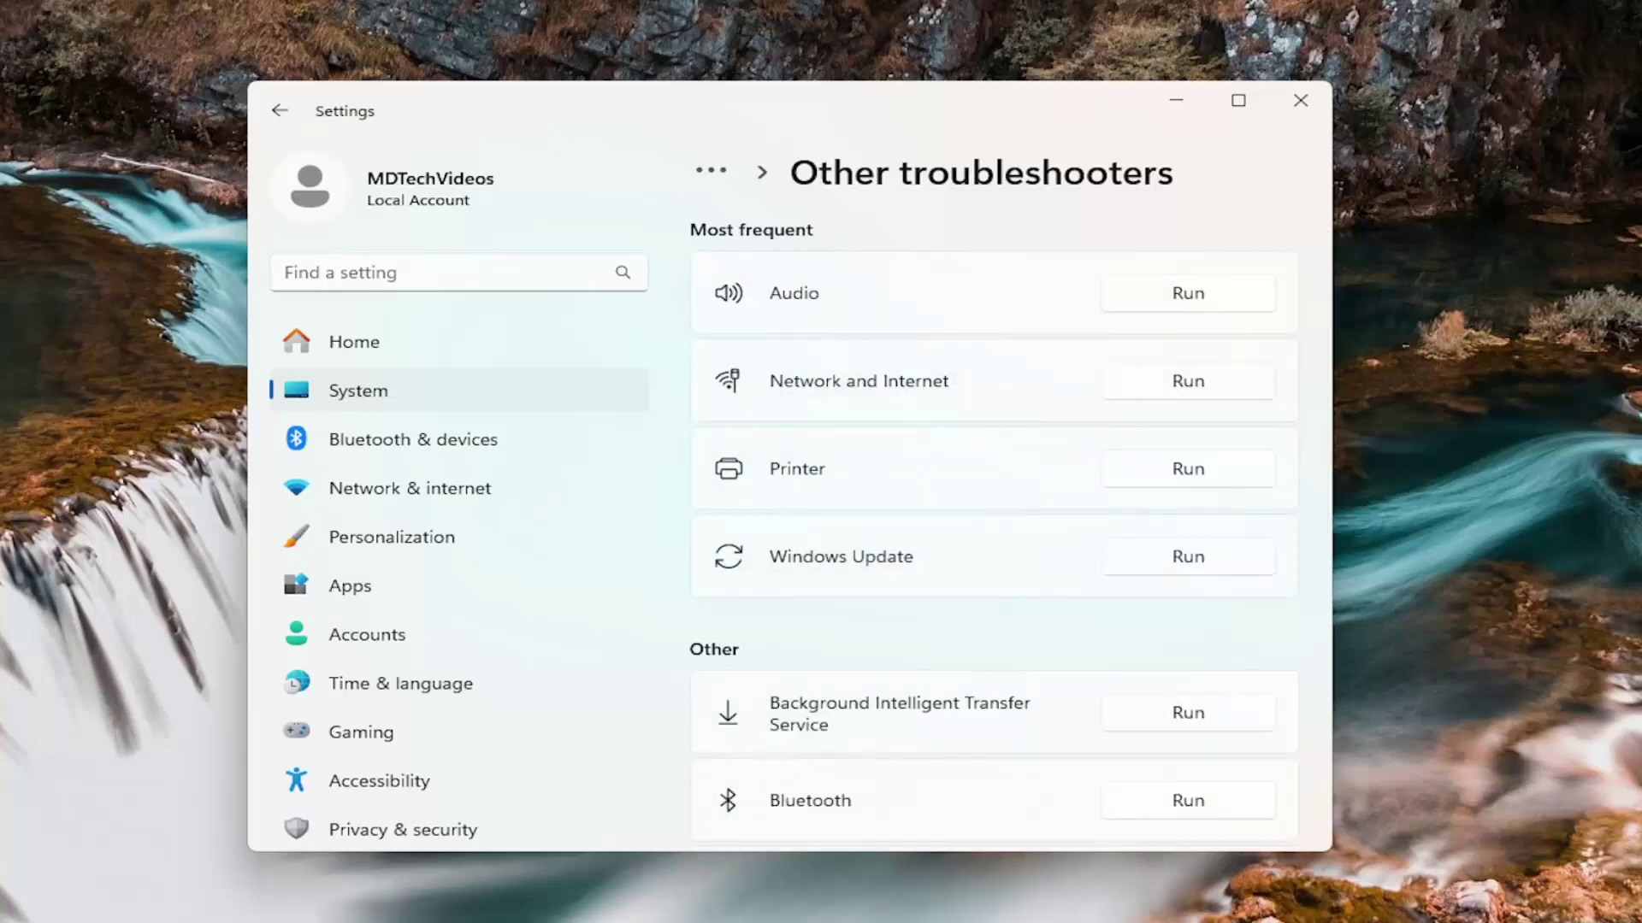
pyautogui.click(1180, 574)
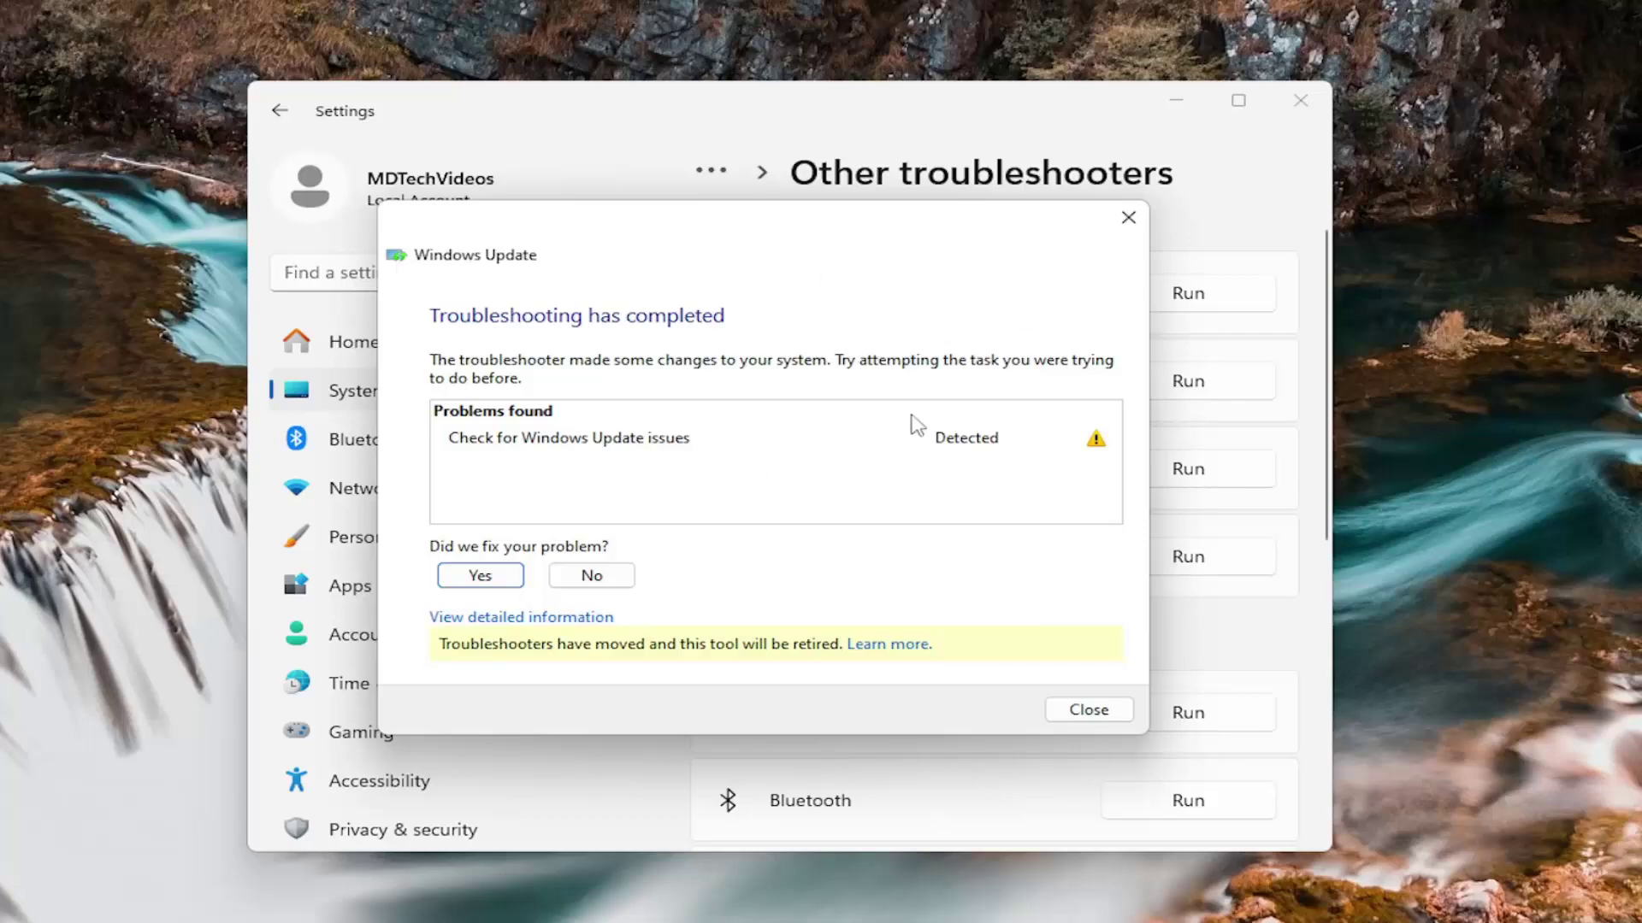
# Step: Dismiss the troubleshooter results, close Settings, and launch Command Prompt as administrator
pyautogui.click(1129, 217)
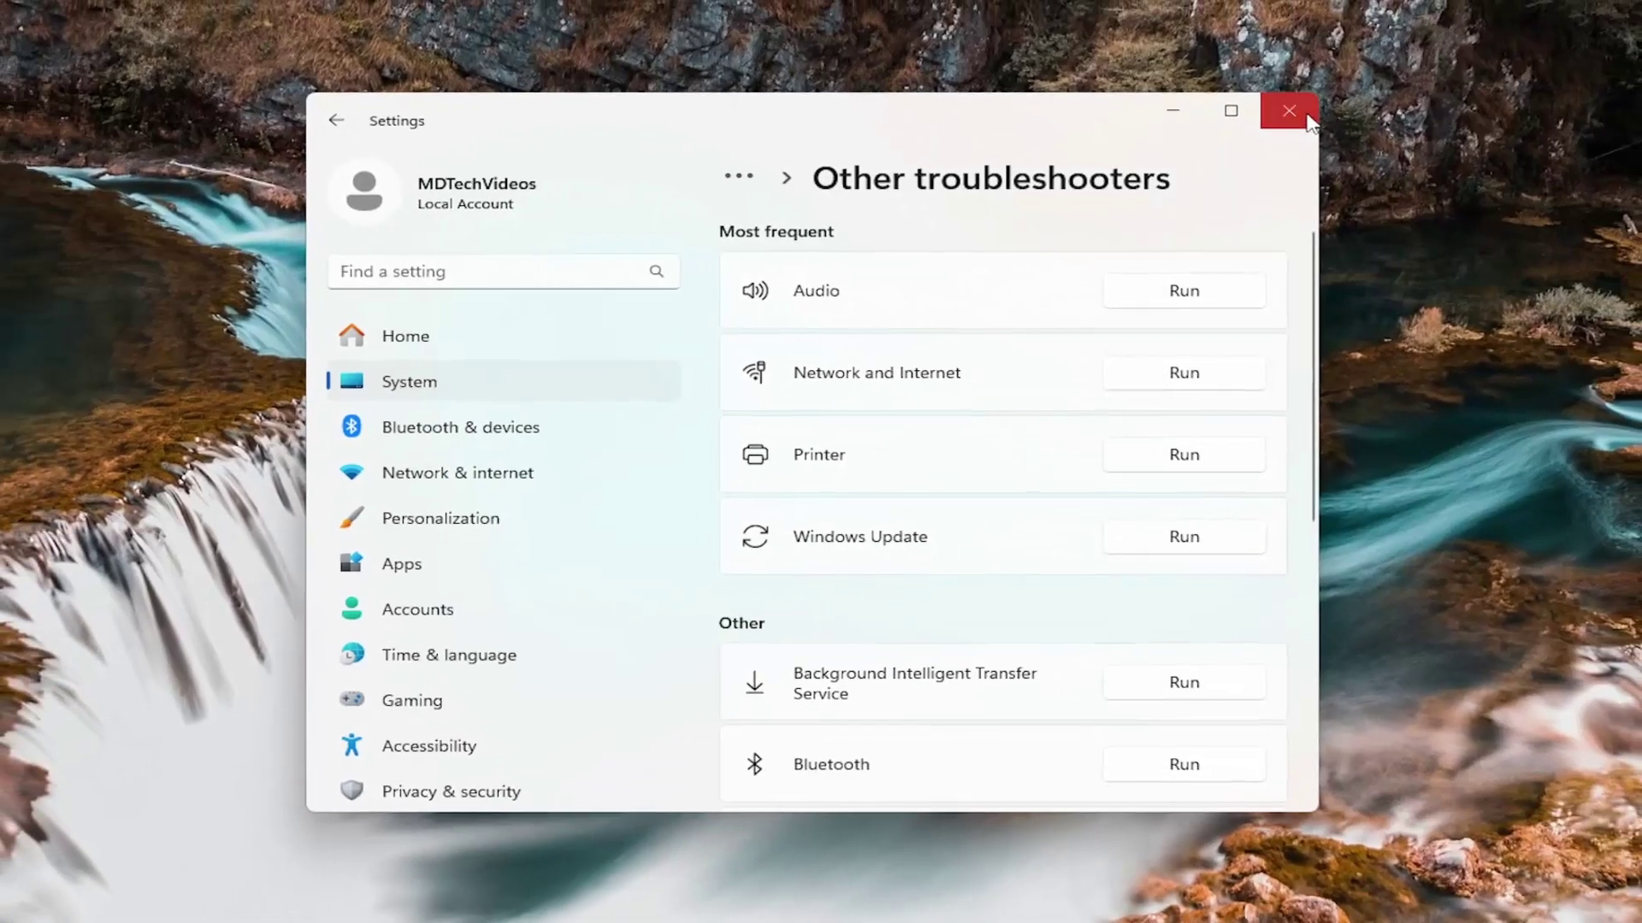
pyautogui.click(1300, 100)
pyautogui.click(36, 901)
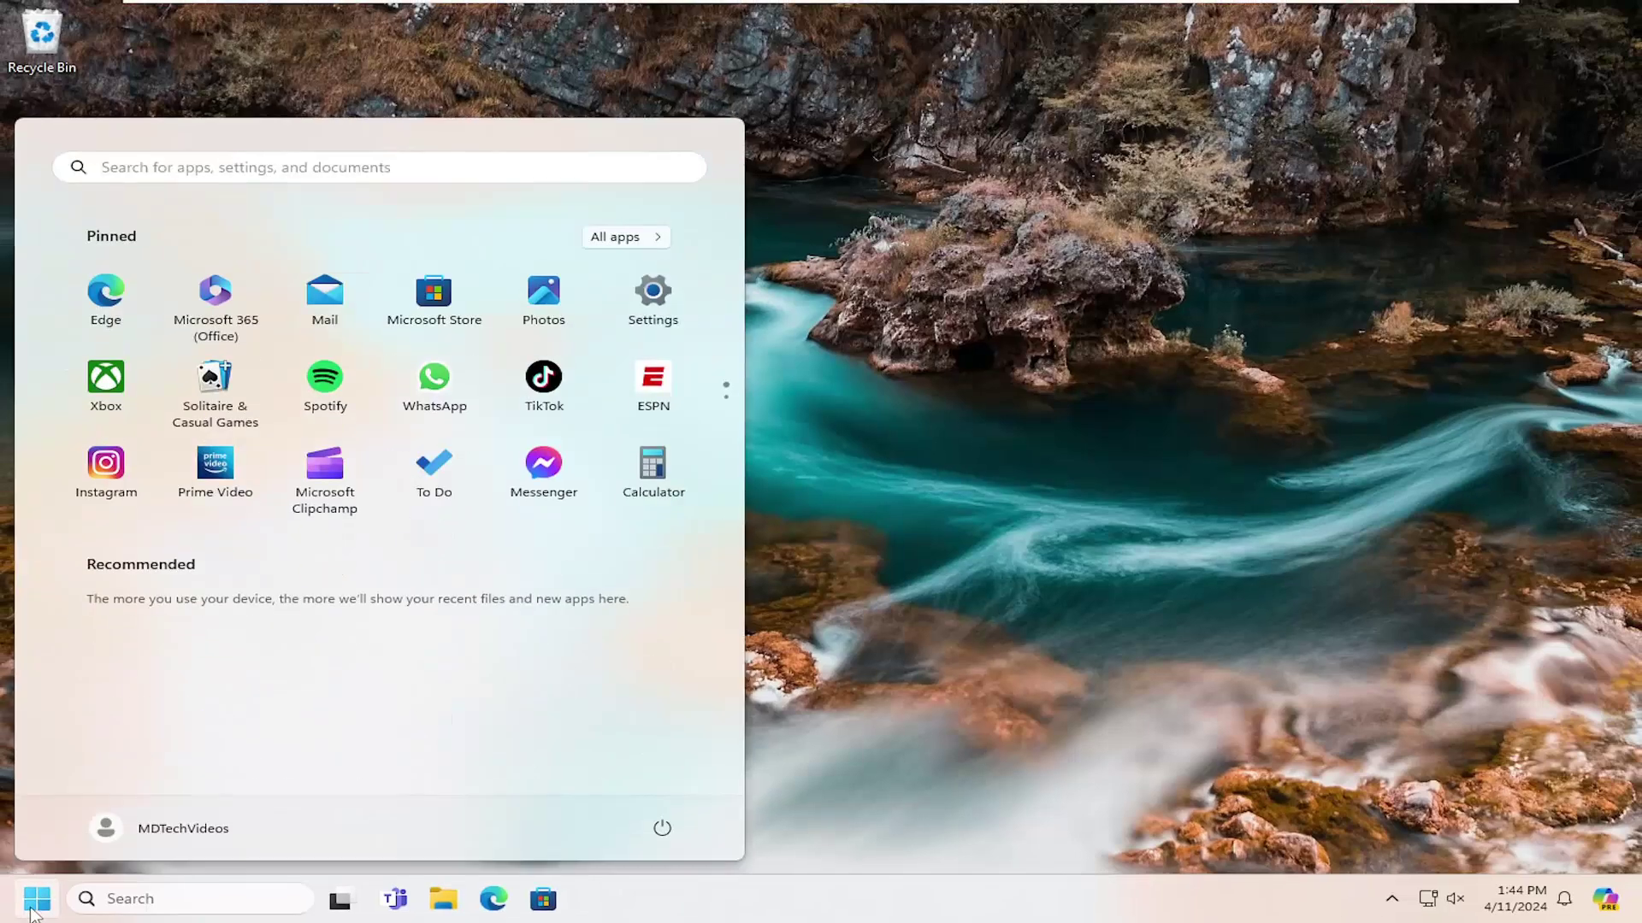
pyautogui.write('cmd')
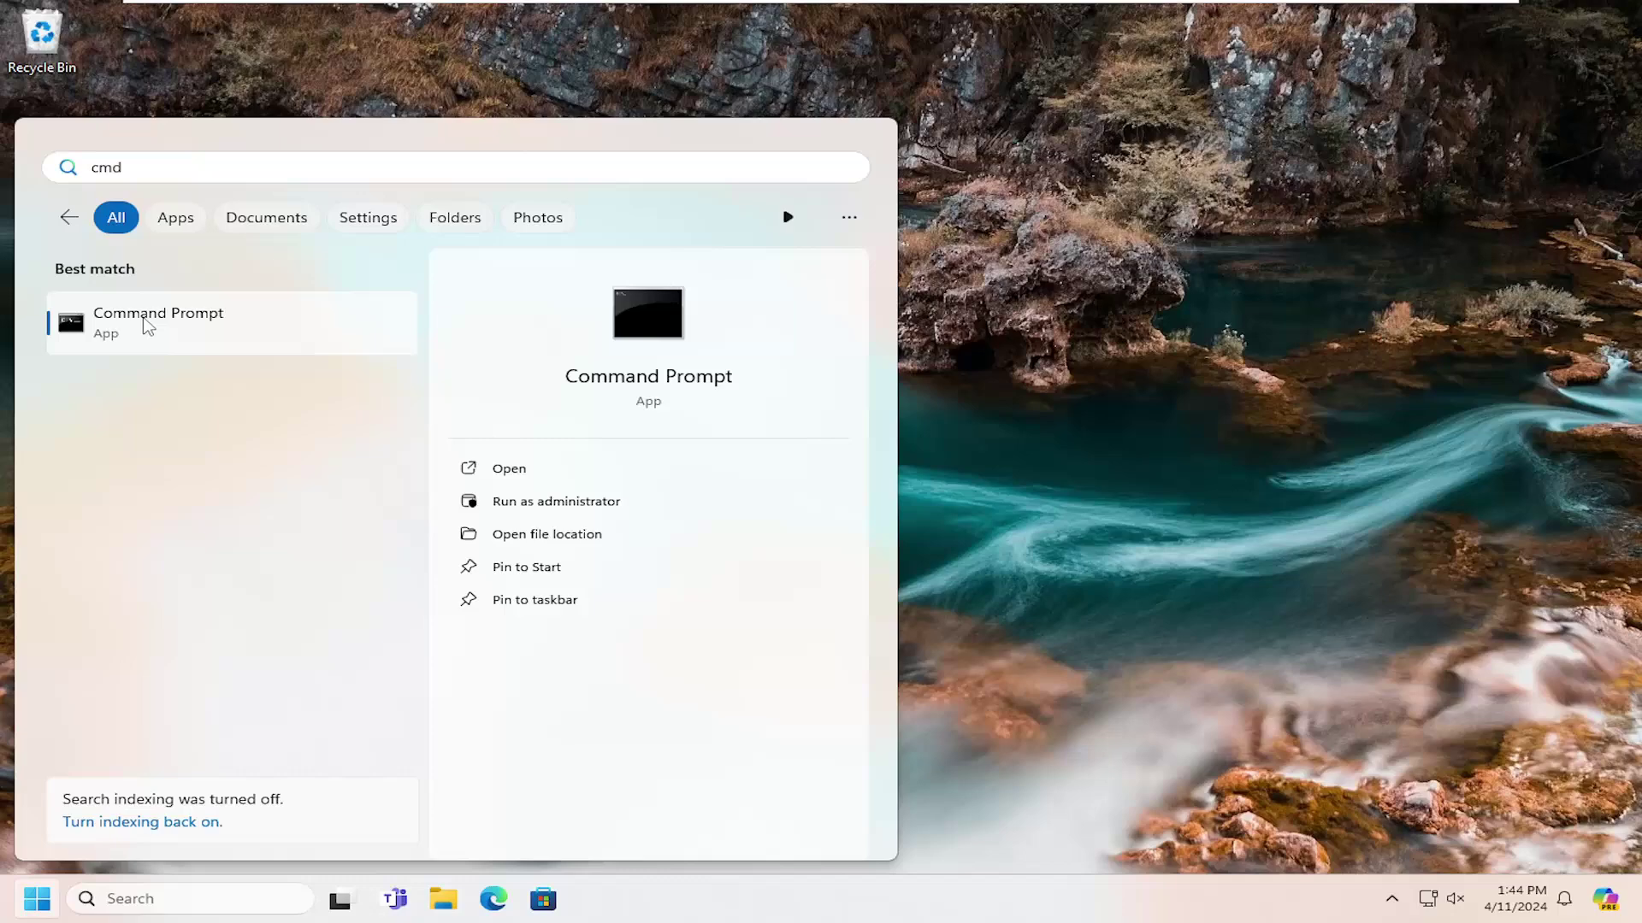
pyautogui.rightClick(147, 327)
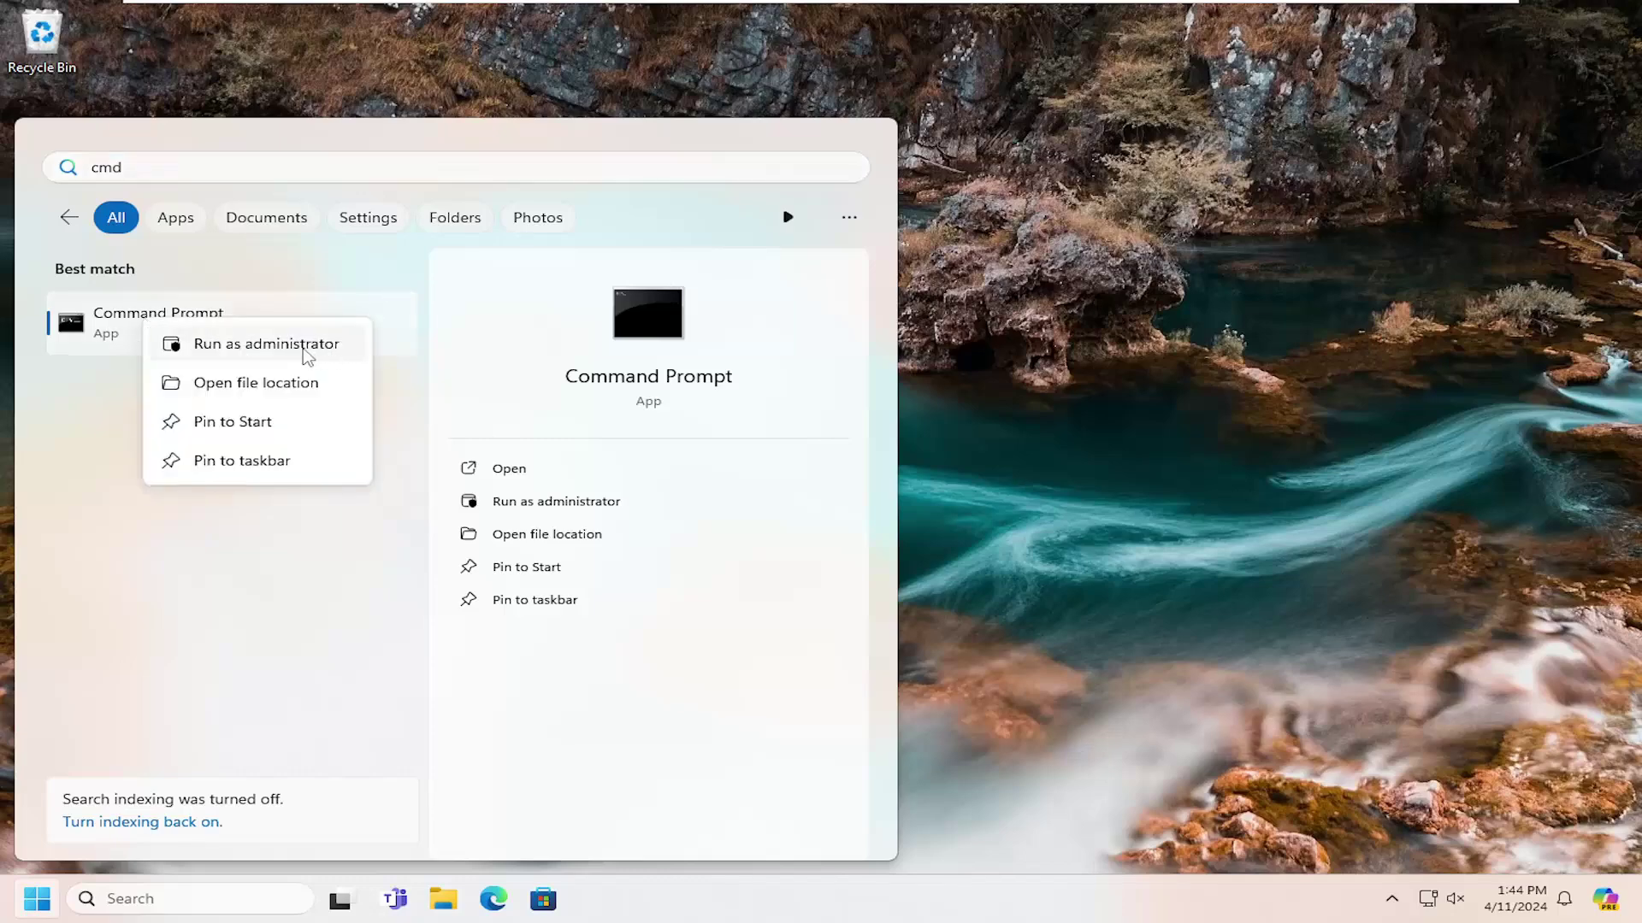
pyautogui.click(306, 357)
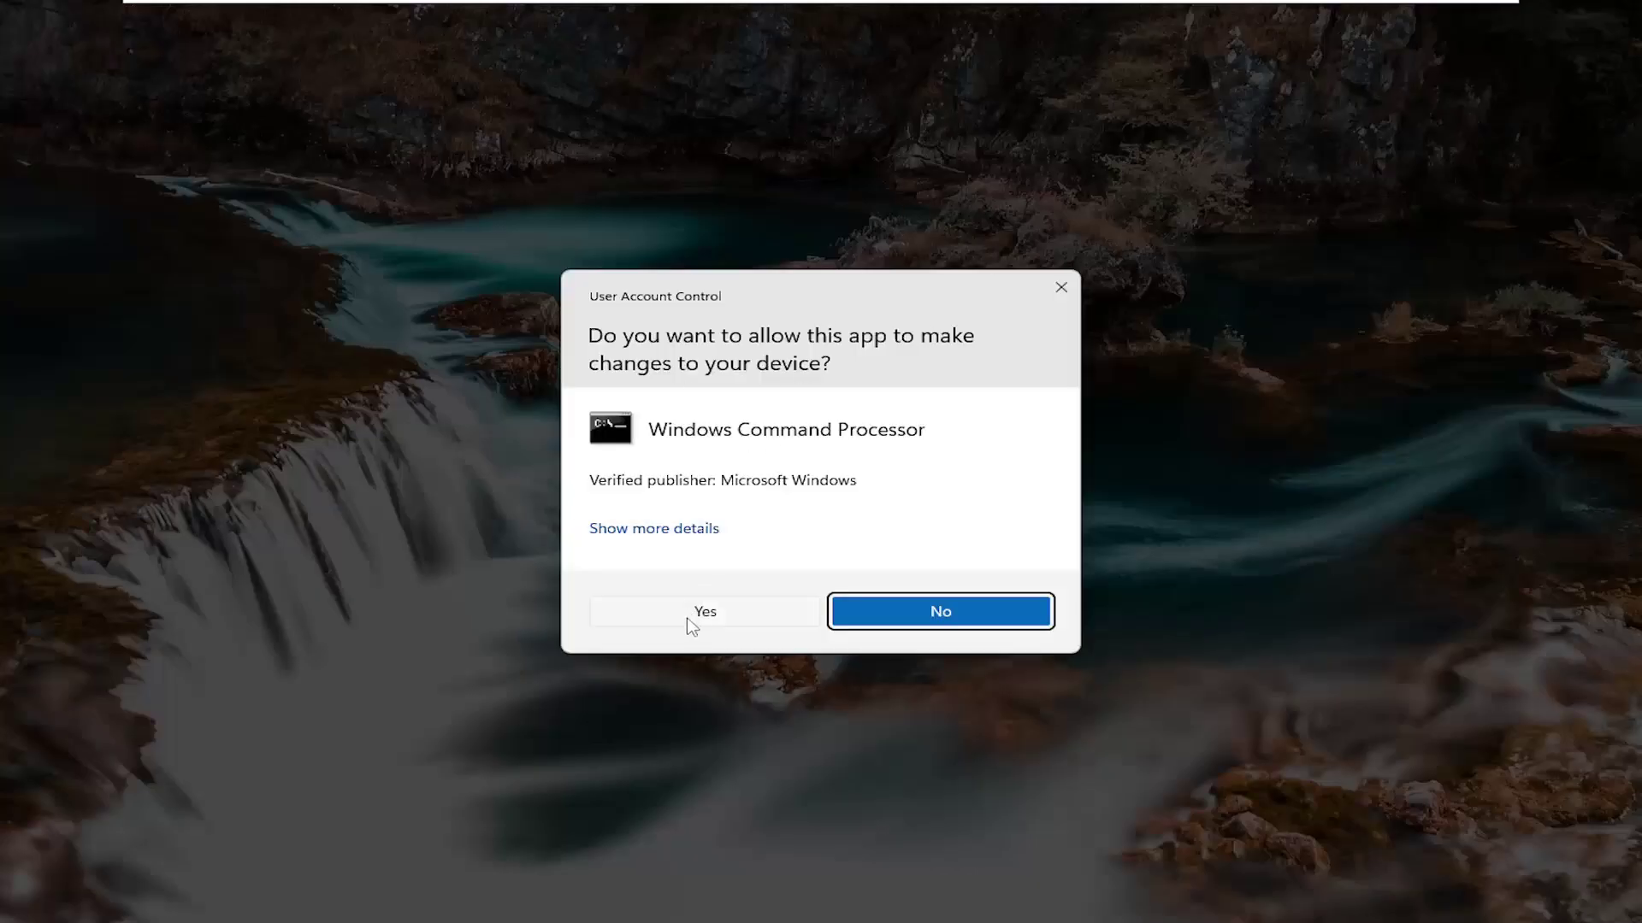
# Step: Approve the UAC prompt and run sfc /scannow in the elevated Command Prompt
pyautogui.click(697, 616)
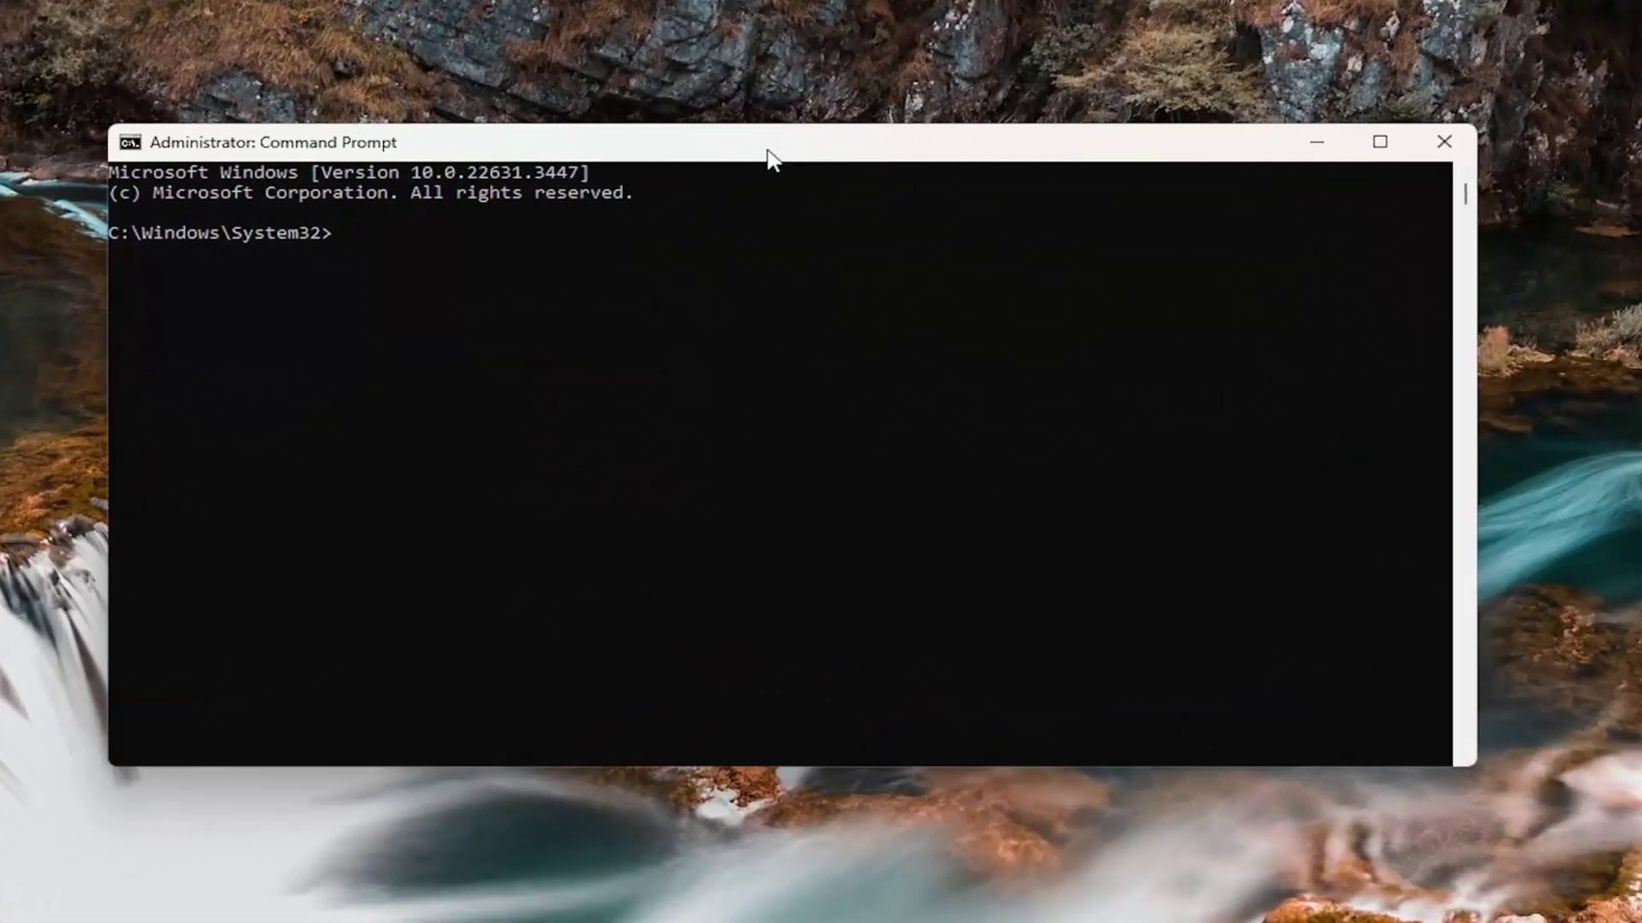
pyautogui.write('sfc')
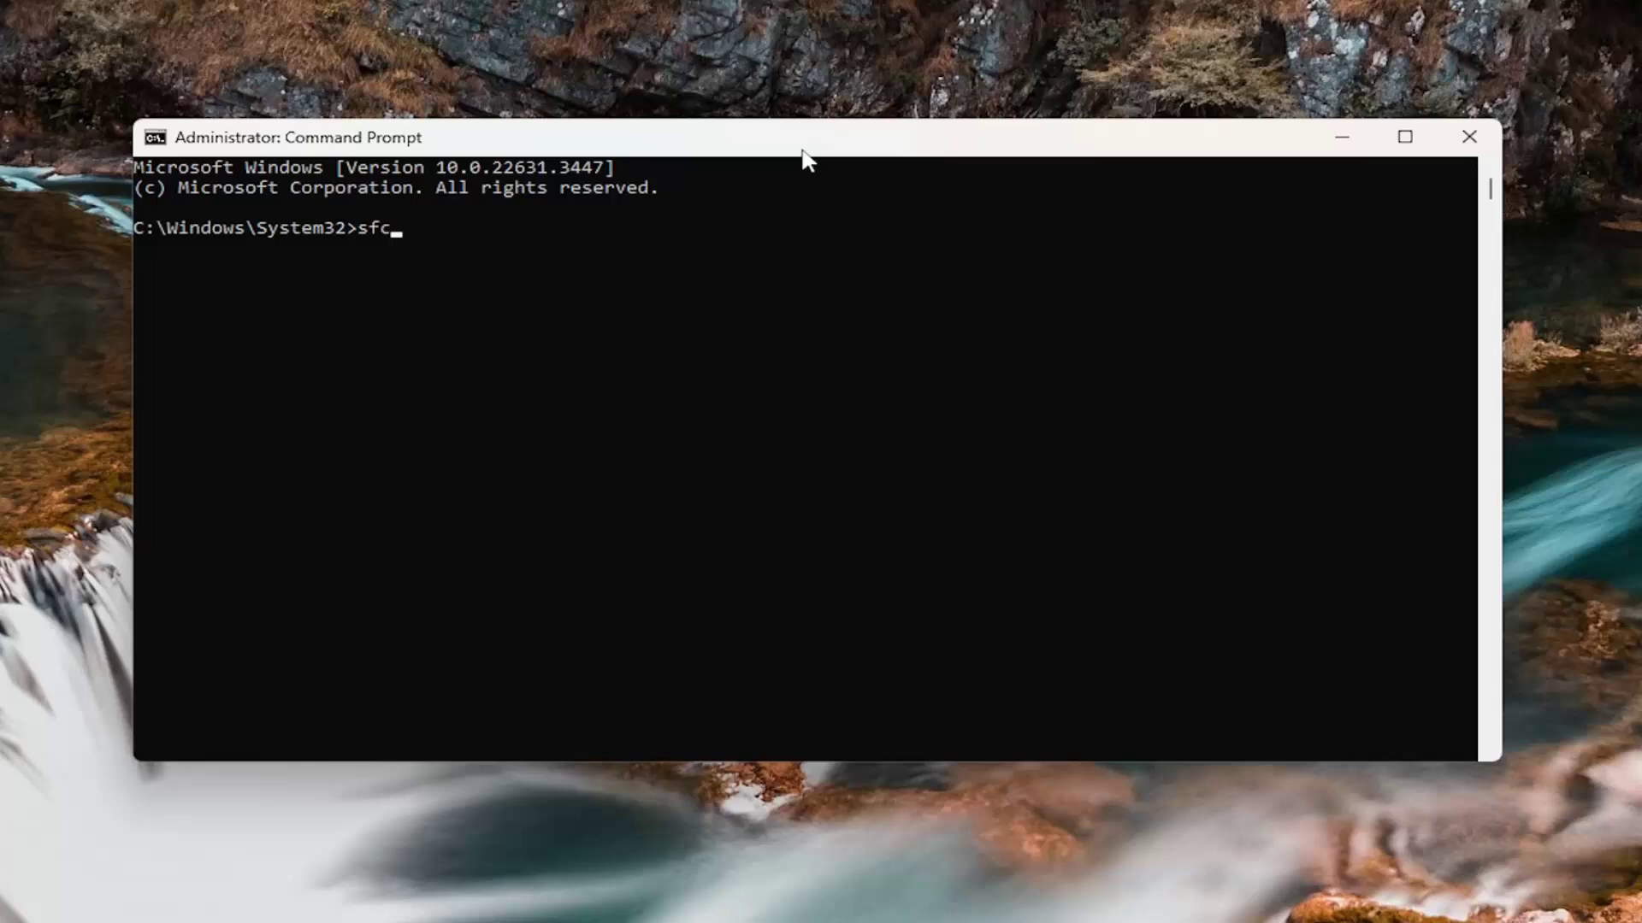
pyautogui.write(' /s')
pyautogui.write('cannow')
pyautogui.press('Return')
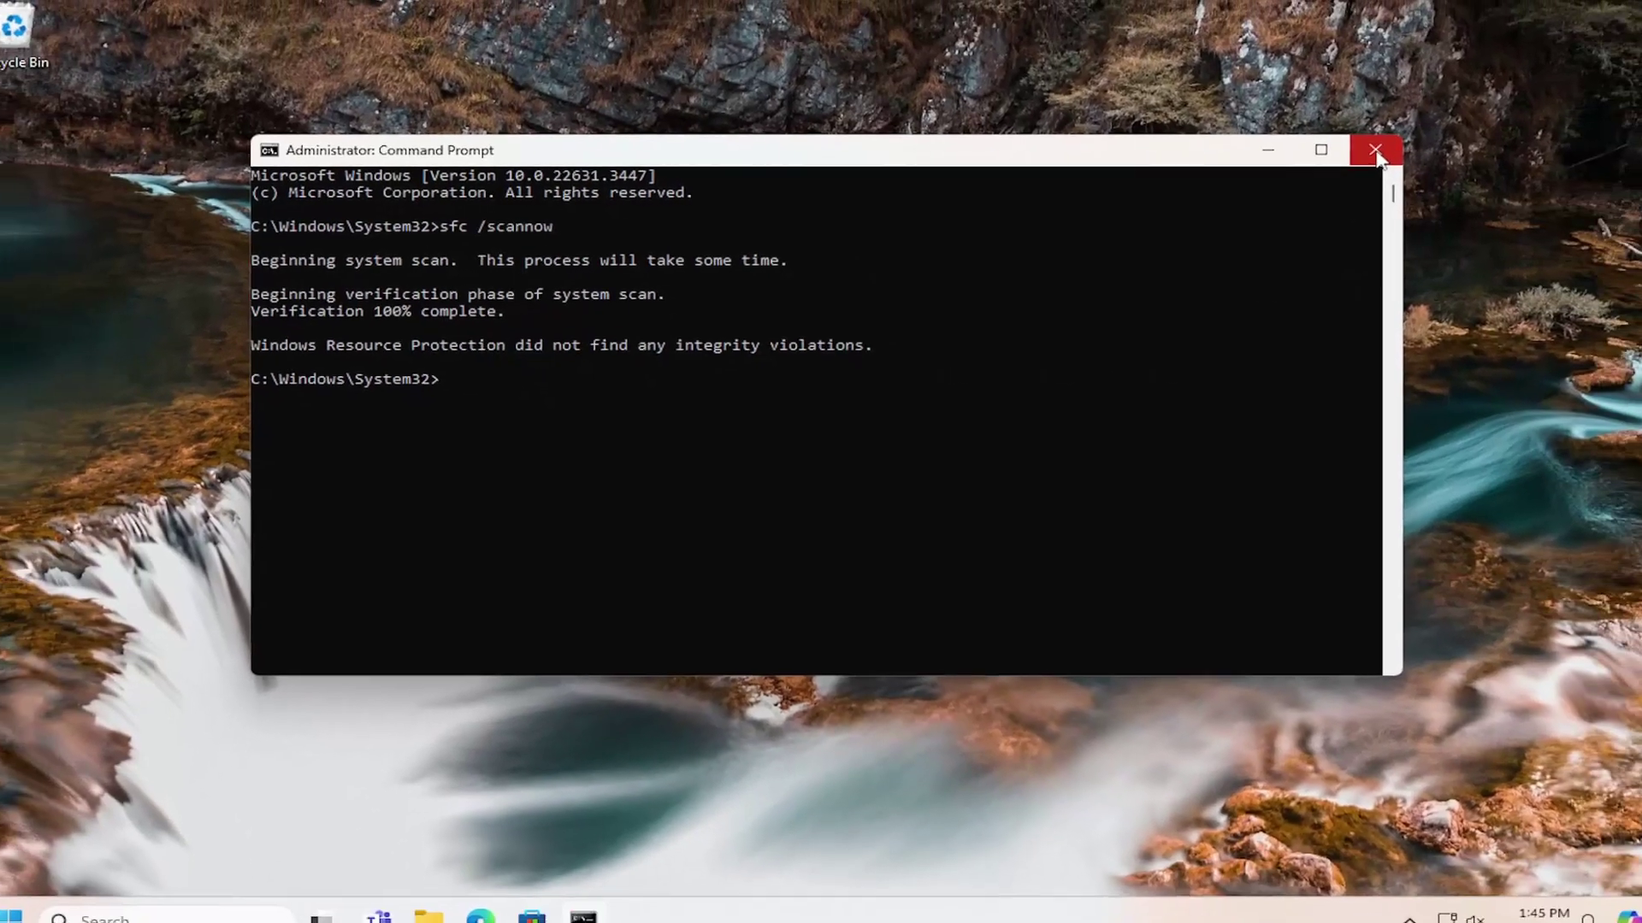
pyautogui.click(1376, 151)
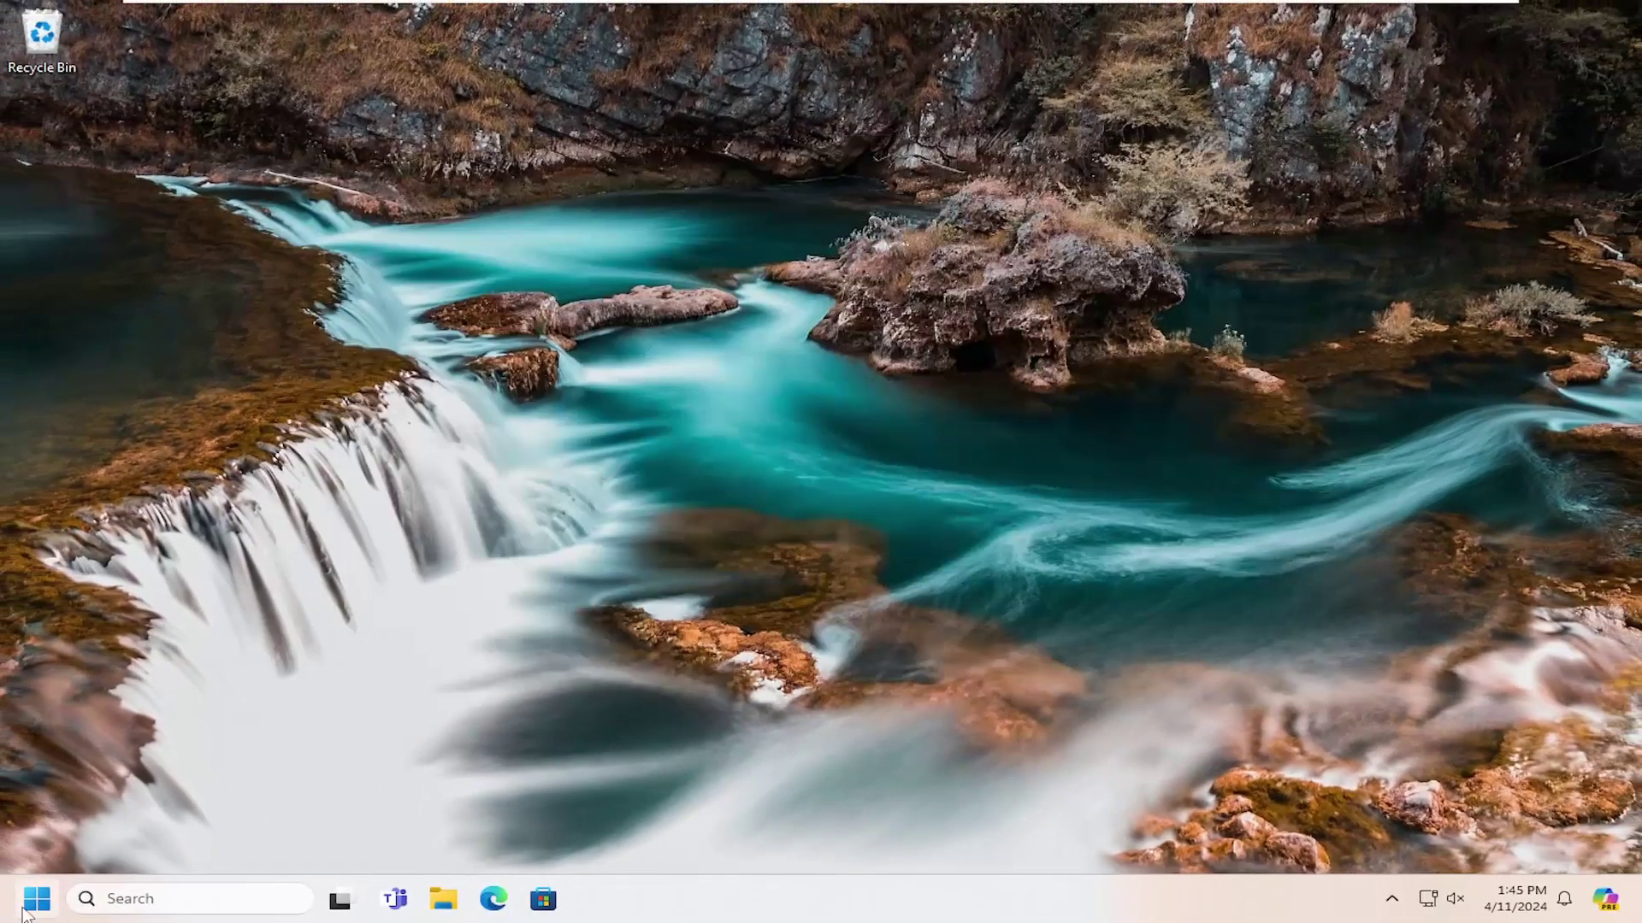